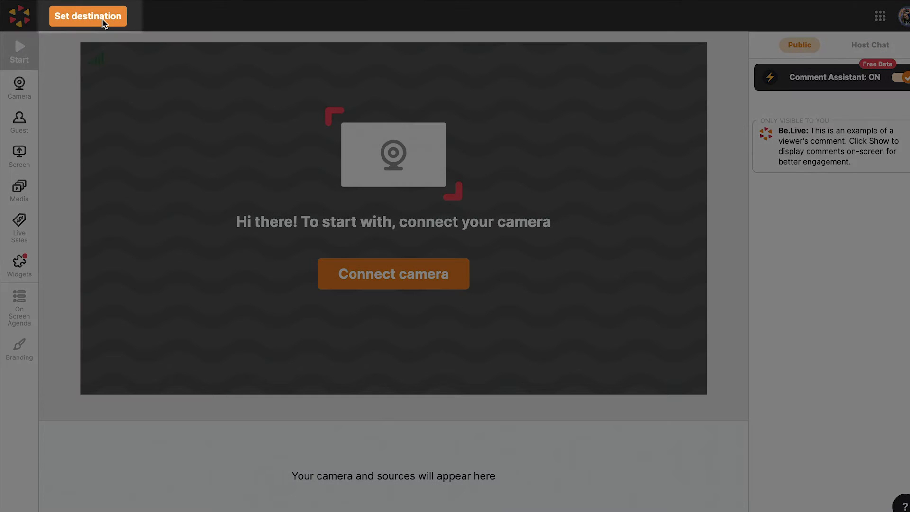
# - Set Facebook as the stream destination
pyautogui.click(102, 22)
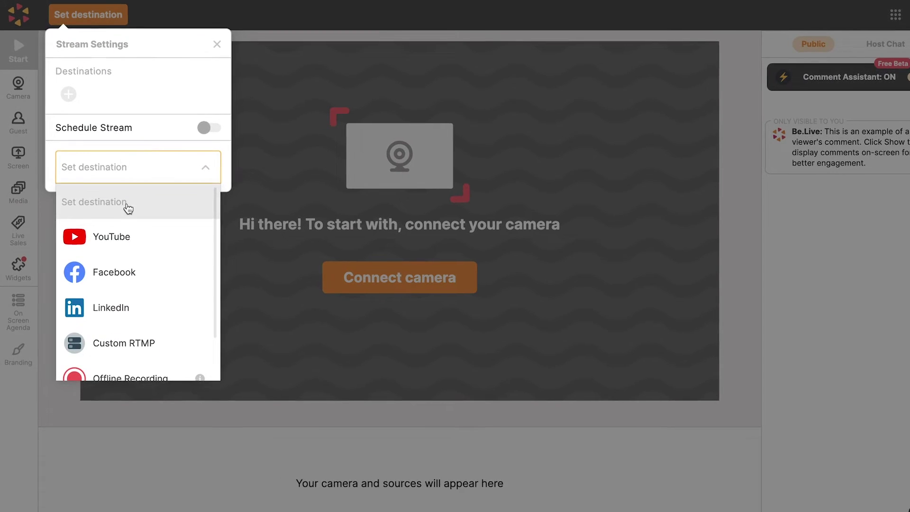
pyautogui.scroll(-2, 139, 374)
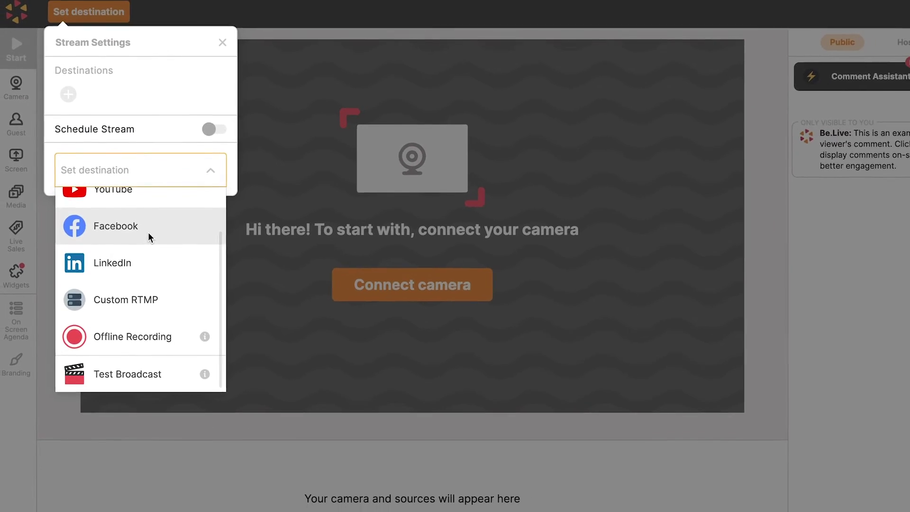
pyautogui.click(150, 234)
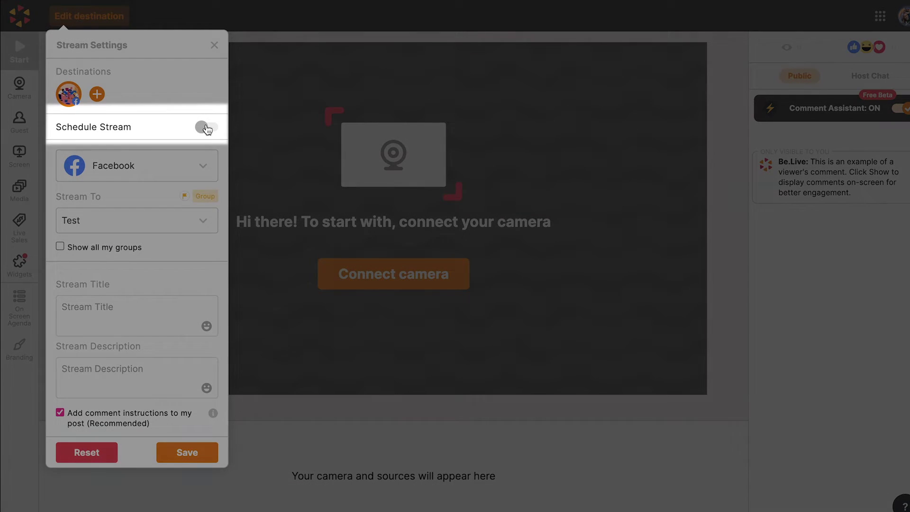
# - Schedule the stream for 09/29/21 at the chosen start time and save it
pyautogui.click(206, 128)
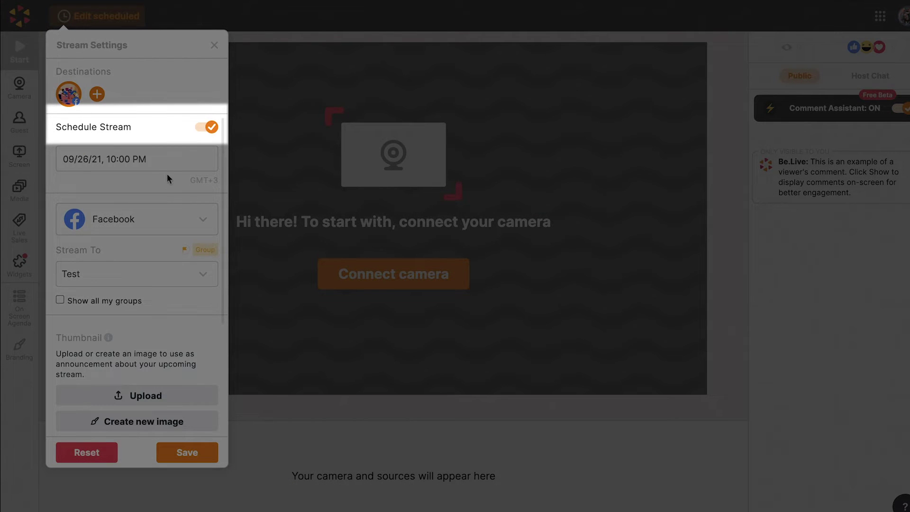
pyautogui.click(146, 158)
pyautogui.click(114, 316)
pyautogui.scroll(15, 234, 303)
pyautogui.scroll(-9, 215, 245)
pyautogui.click(214, 243)
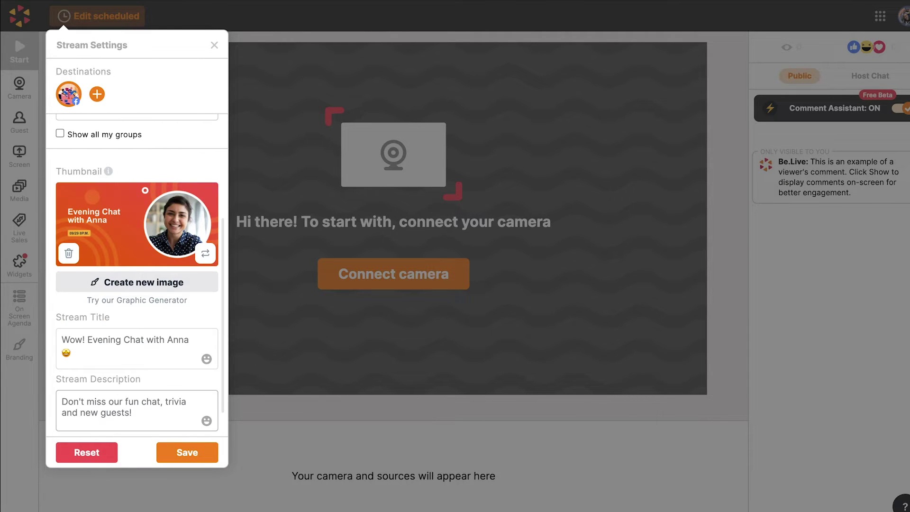
pyautogui.click(185, 447)
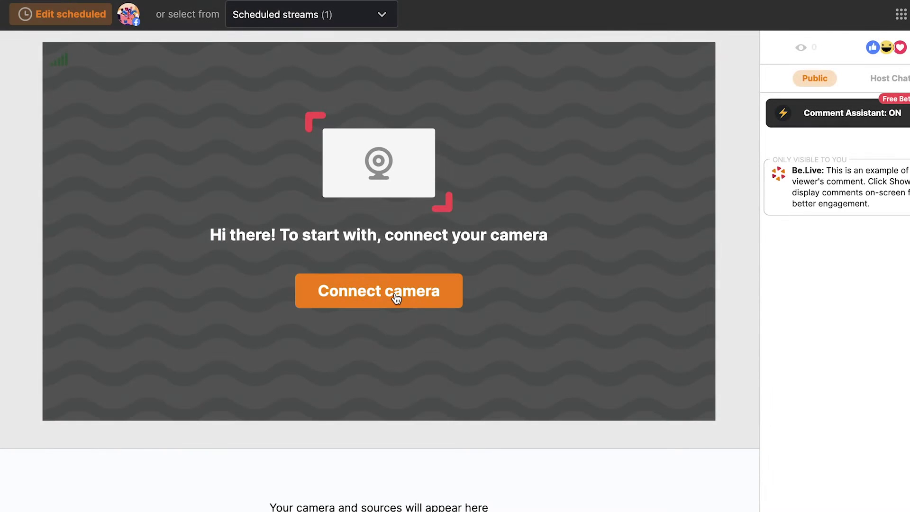
# - Connect the webcam with browser permission, add it to staging, and show it in the stream
pyautogui.click(396, 297)
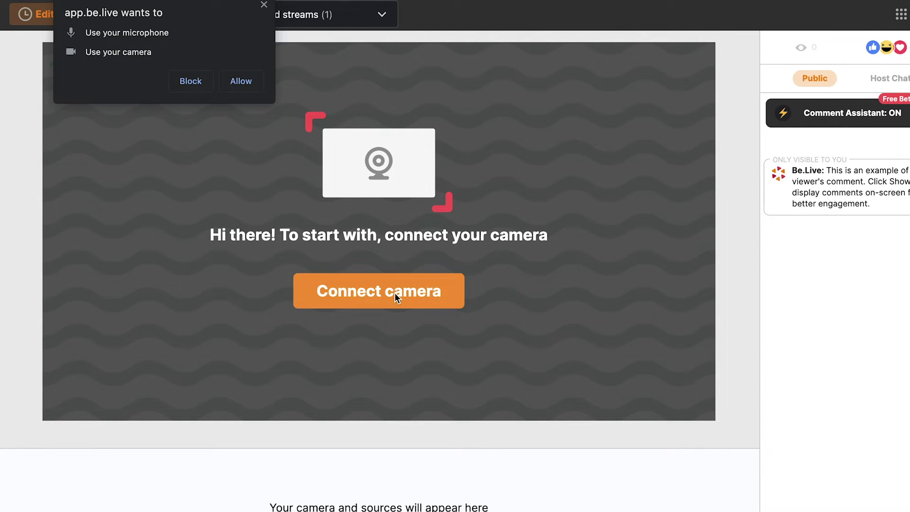
pyautogui.click(247, 83)
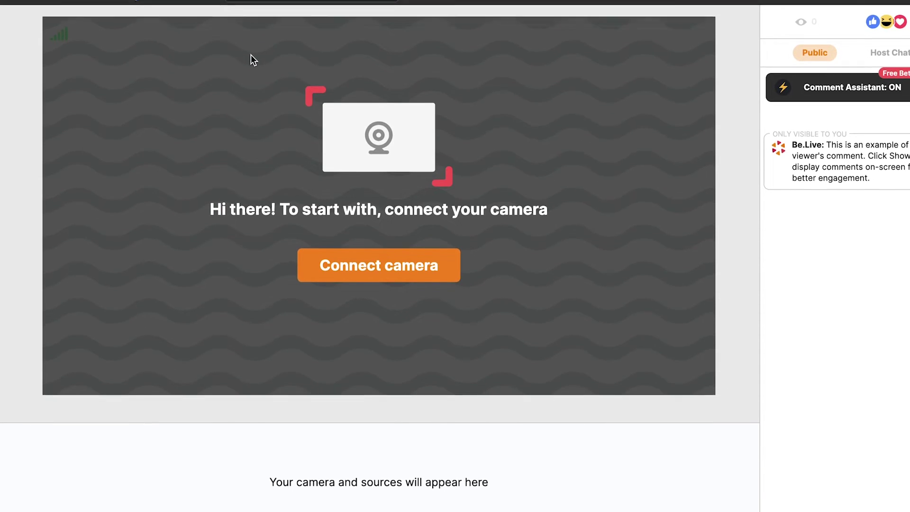
pyautogui.click(346, 240)
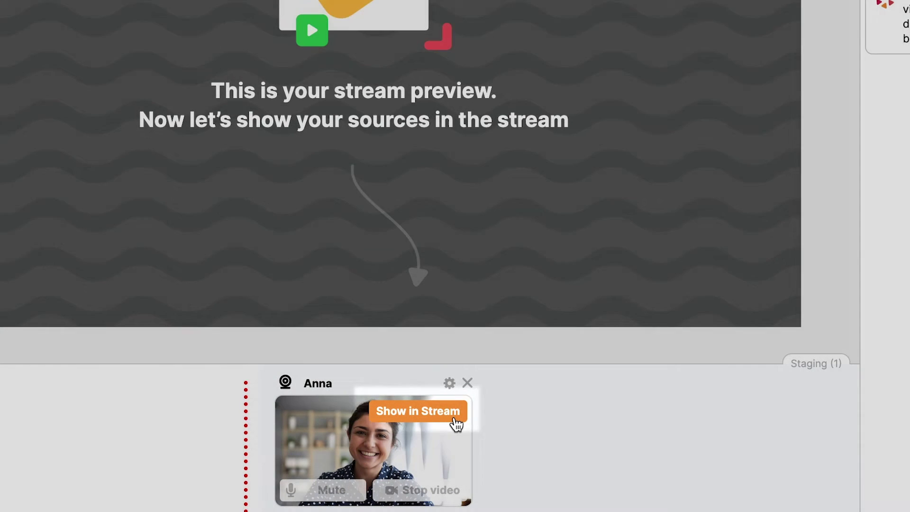
pyautogui.click(456, 423)
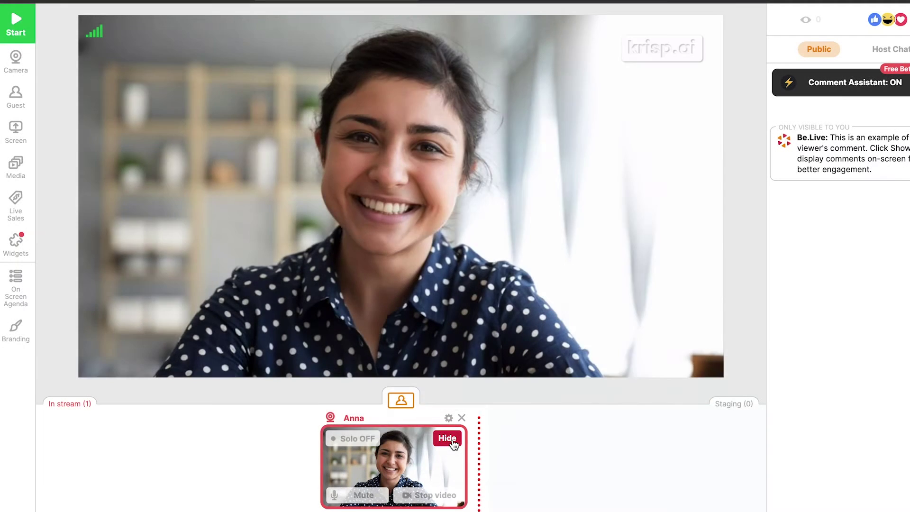
# - Take the host's camera off stream, remove it, and review its camera and audio settings
pyautogui.click(447, 439)
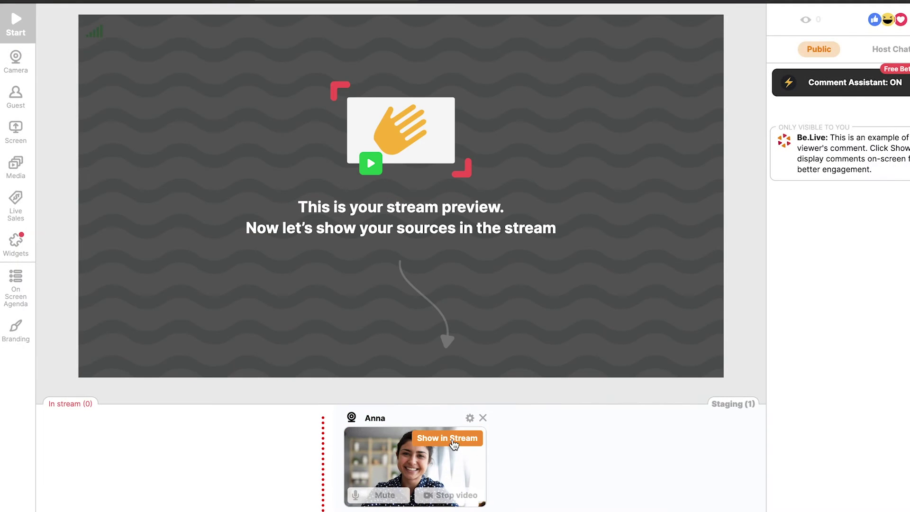
pyautogui.click(484, 418)
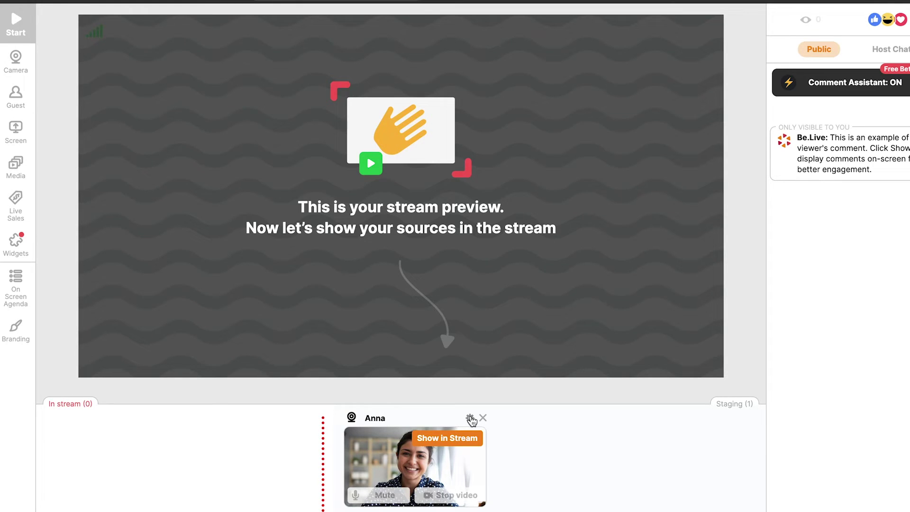
pyautogui.click(470, 418)
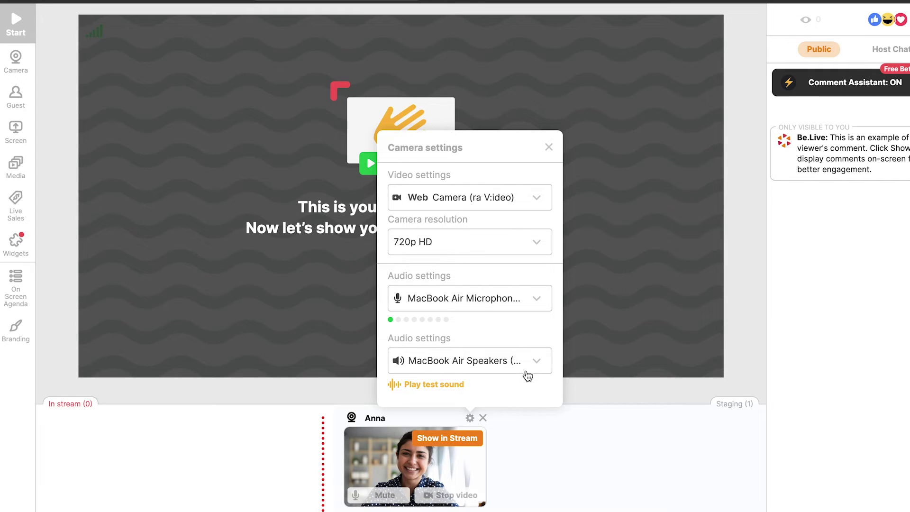
pyautogui.click(470, 419)
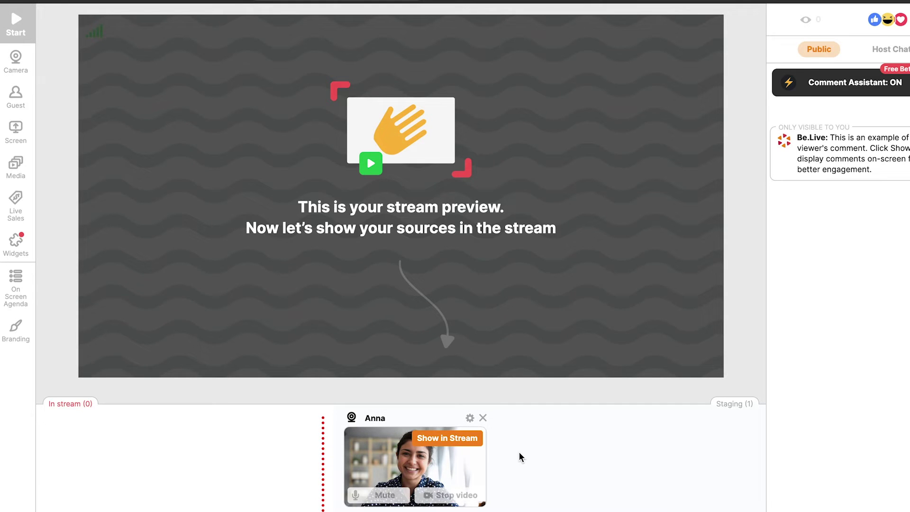
# - Put the host's camera back in the stream, stop its video, and mute the microphone
pyautogui.click(479, 438)
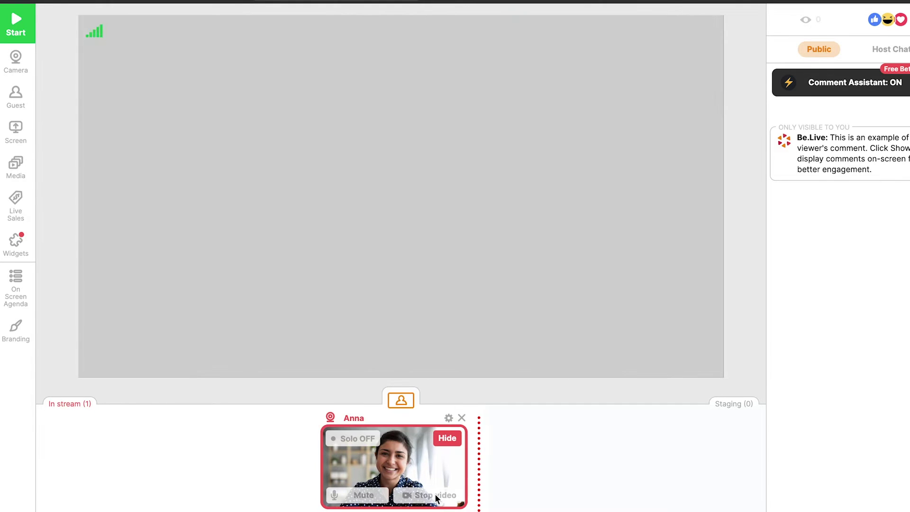
pyautogui.click(434, 495)
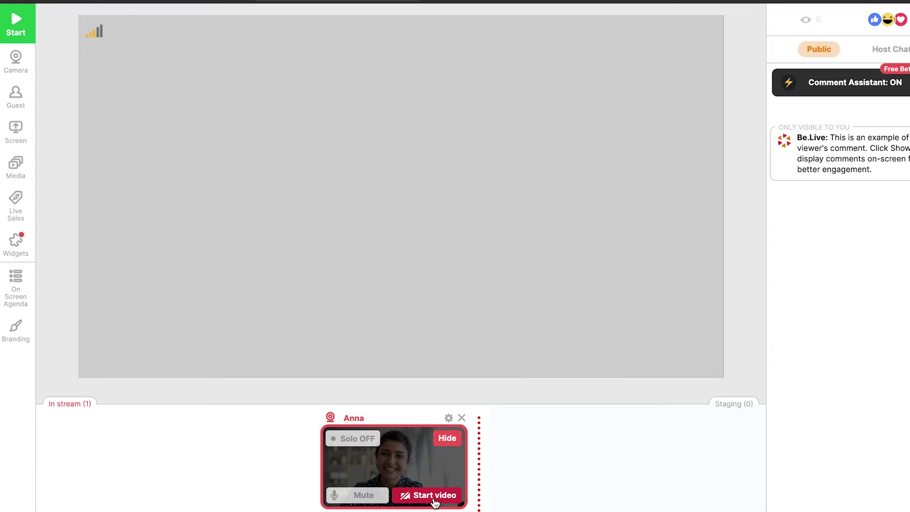
pyautogui.click(373, 496)
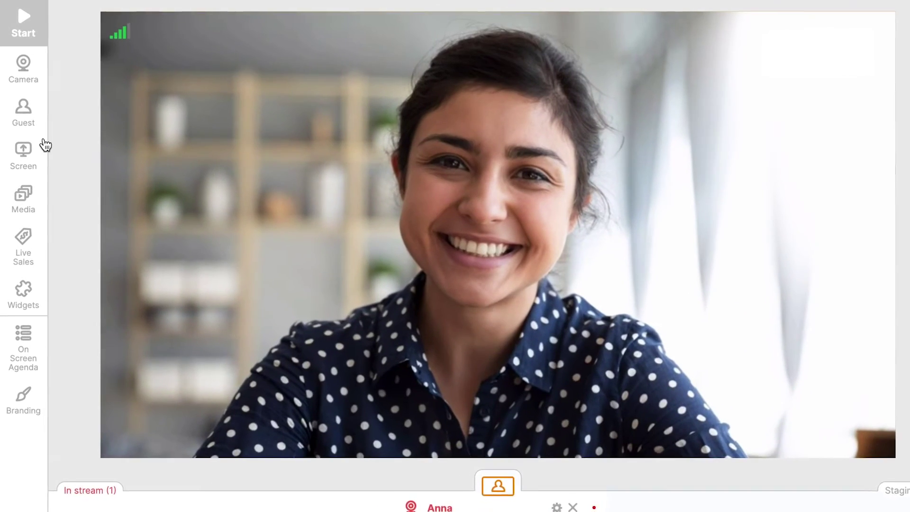
# - Copy the guest invitation link
pyautogui.click(24, 107)
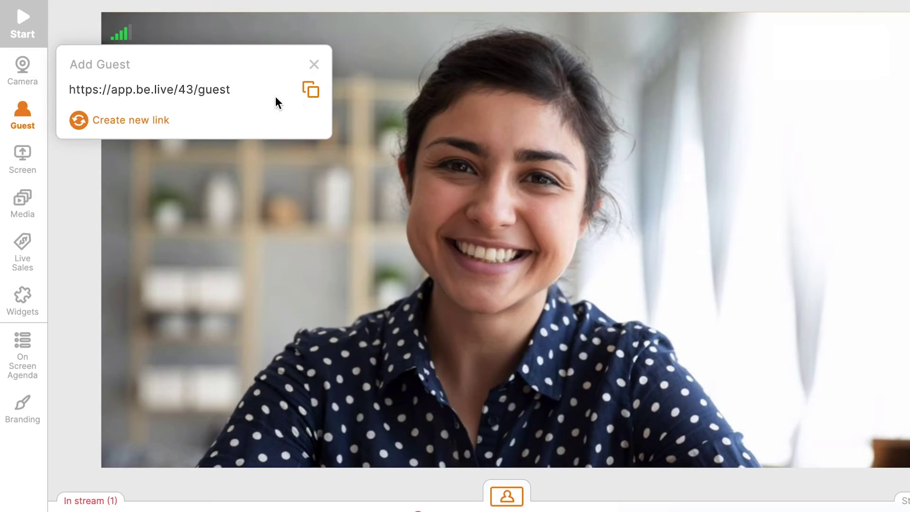
pyautogui.click(313, 94)
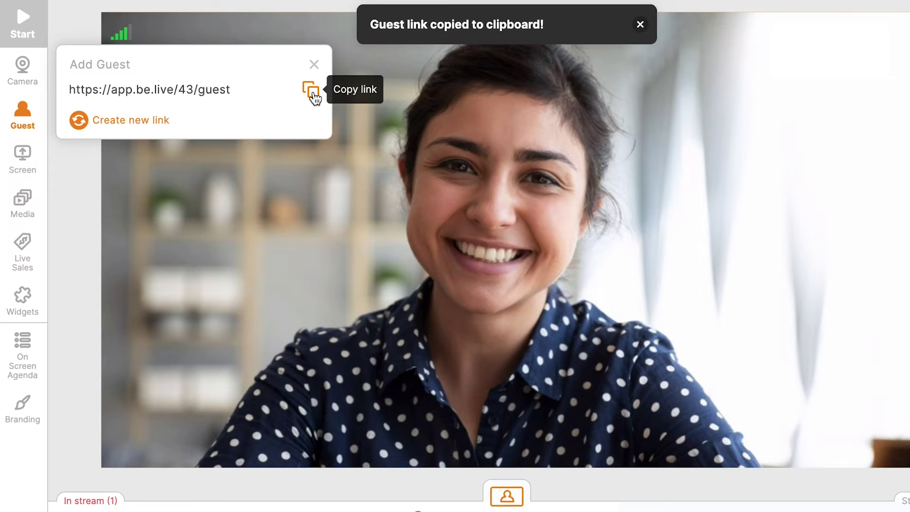
pyautogui.click(313, 65)
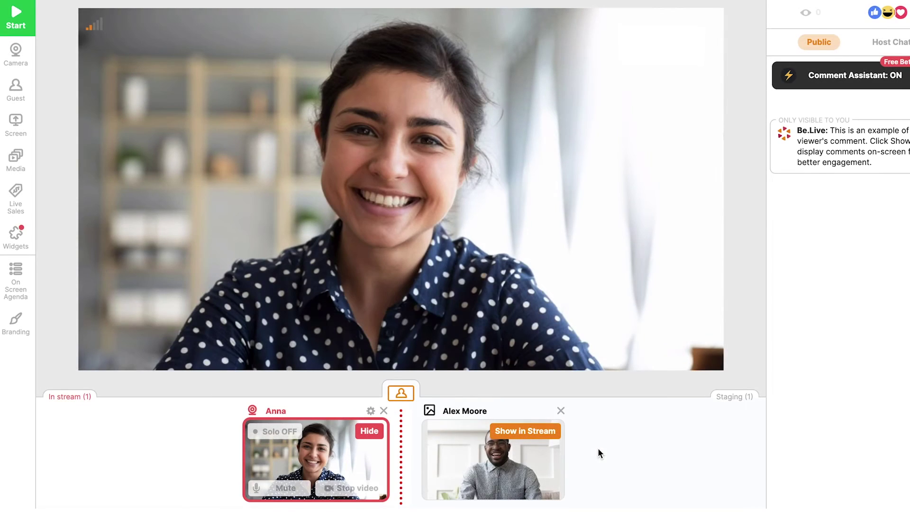
# - Bring the guest on stage, drop their surname, and show both names on stream
pyautogui.click(550, 431)
pyautogui.doubleClick(468, 411)
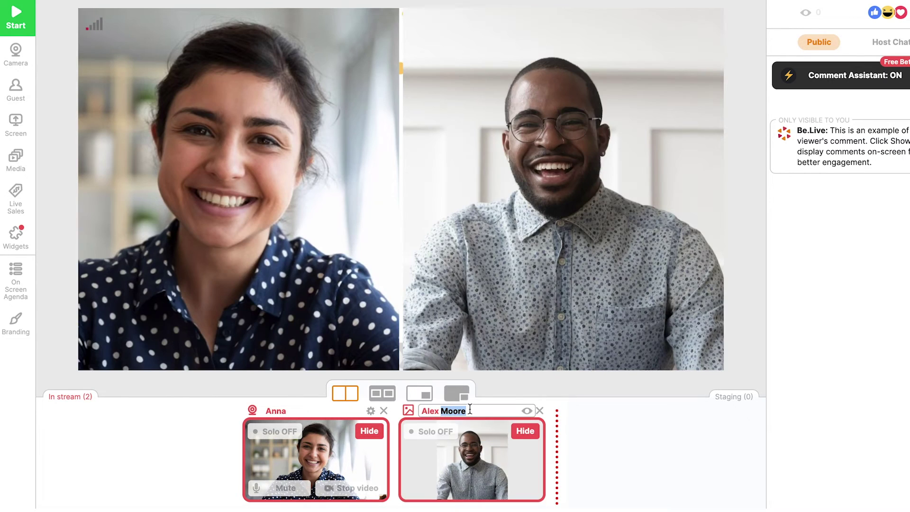
pyautogui.press('BackSpace')
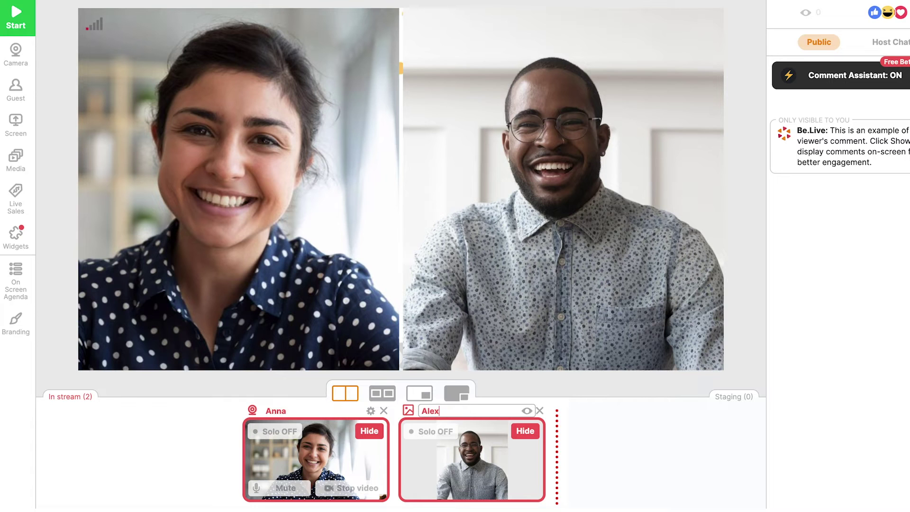
pyautogui.click(526, 411)
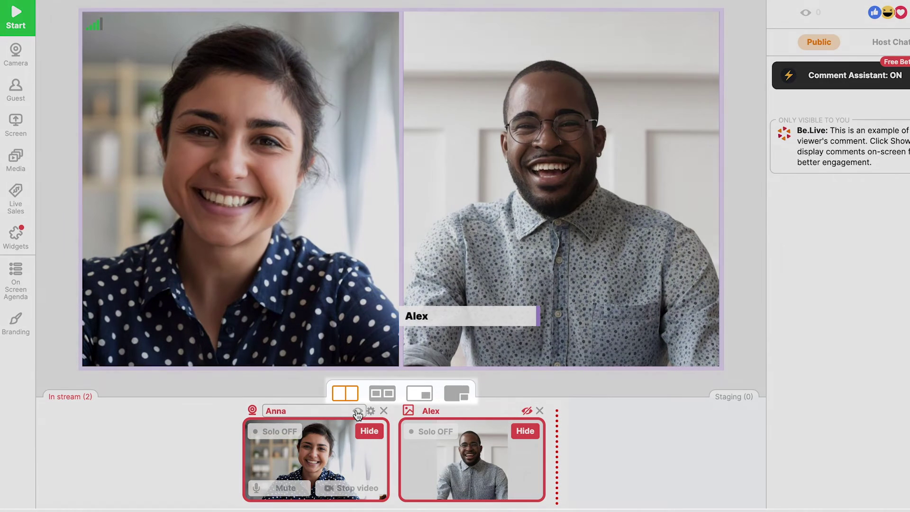
pyautogui.click(357, 410)
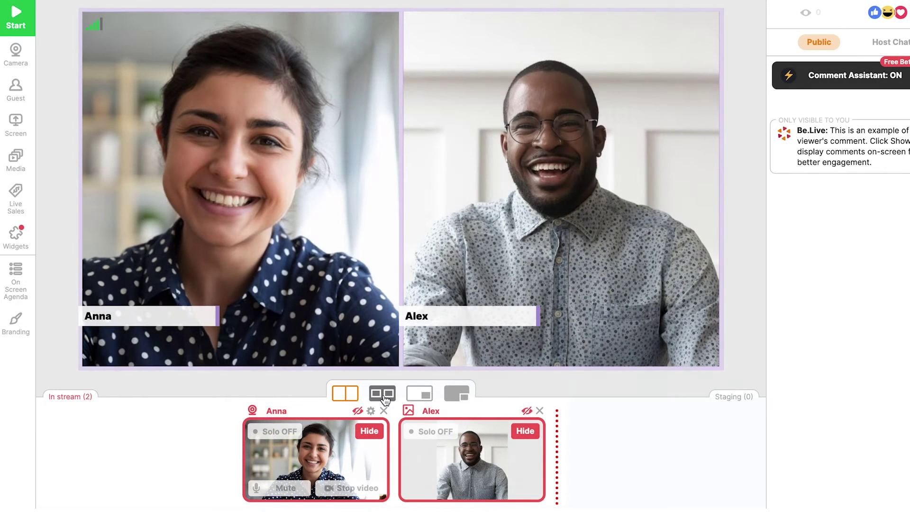
# - Try the boxed and picture-in-picture layouts, then remove the guest from the stream
pyautogui.click(384, 394)
pyautogui.click(415, 391)
pyautogui.click(539, 410)
pyautogui.click(557, 377)
# - Add a YouTube tutorial by pasted link, show it in the stream, and play it
pyautogui.click(16, 159)
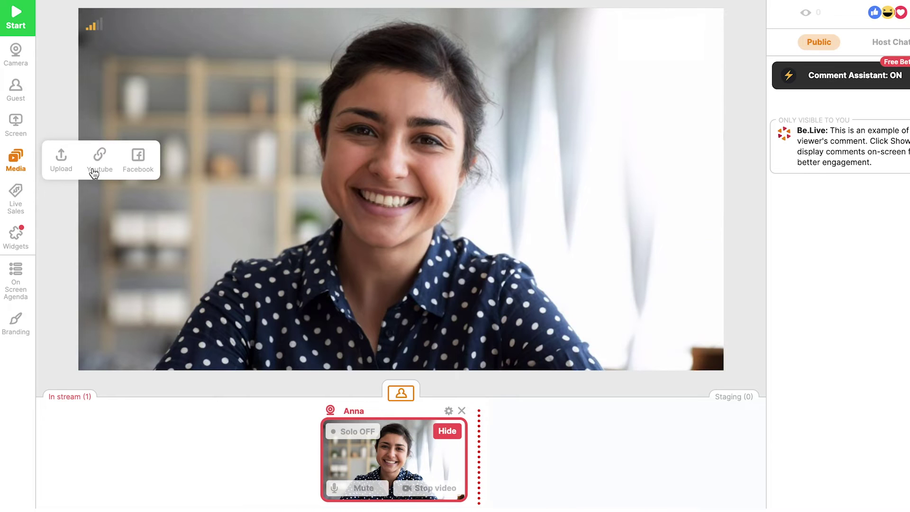
pyautogui.click(103, 172)
pyautogui.hotkey('ctrl', 'v')
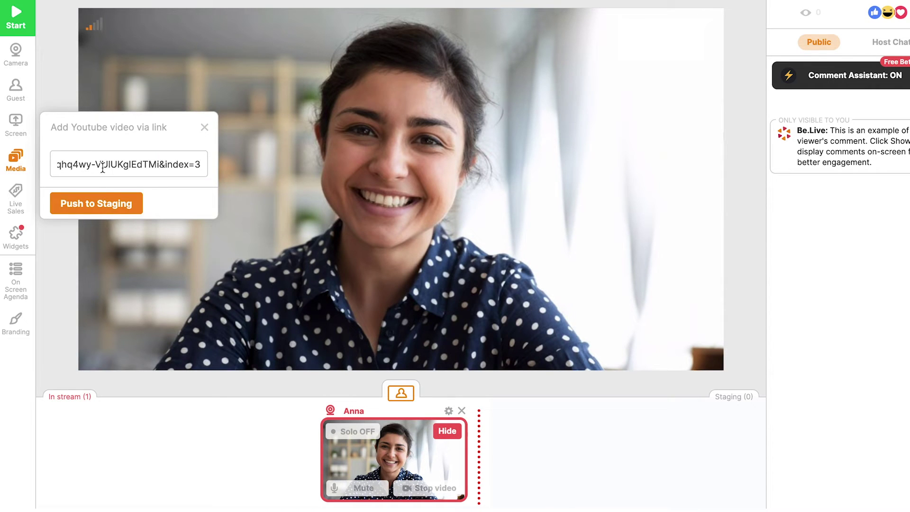
pyautogui.click(96, 203)
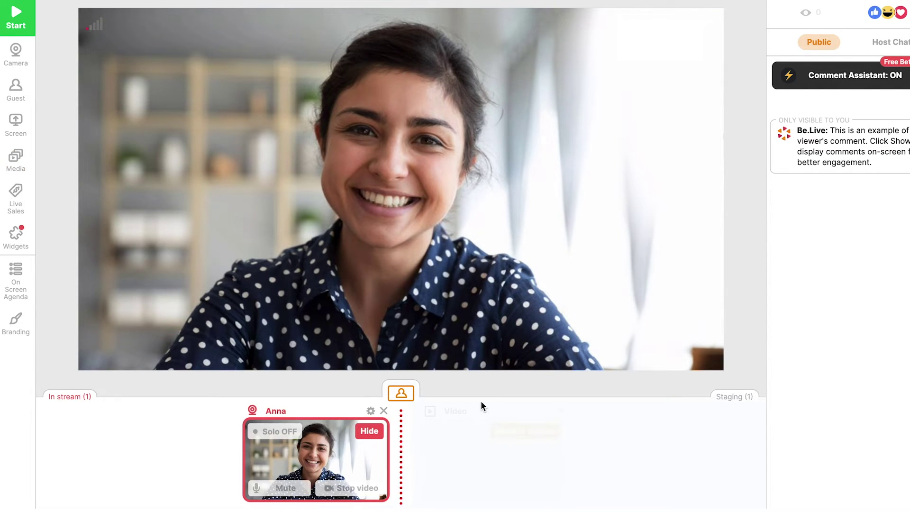
pyautogui.click(526, 431)
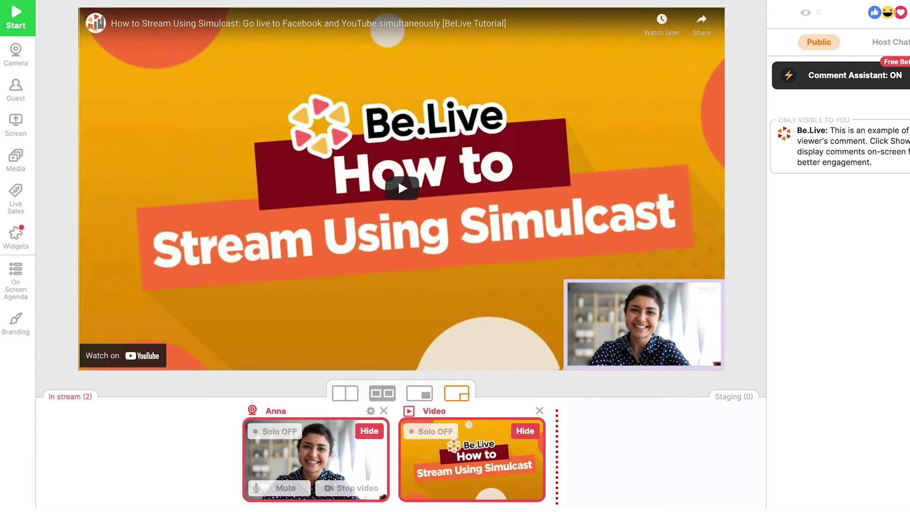
pyautogui.click(403, 189)
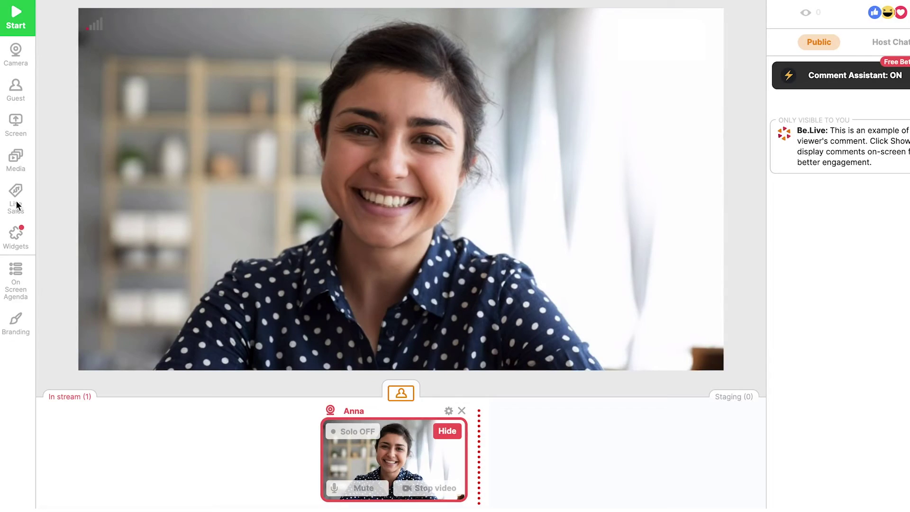
# - Push the Houses live-sales list to staging and show it in the stream
pyautogui.click(16, 201)
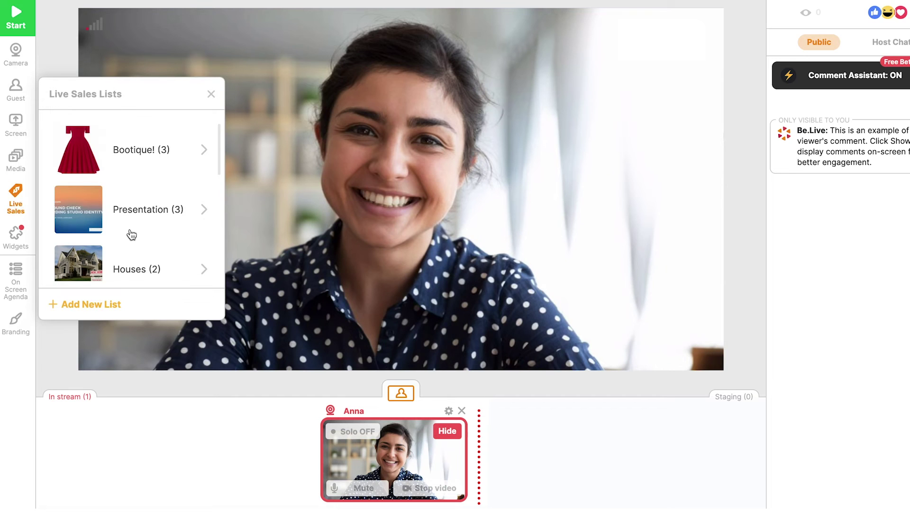
pyautogui.scroll(-1, 131, 235)
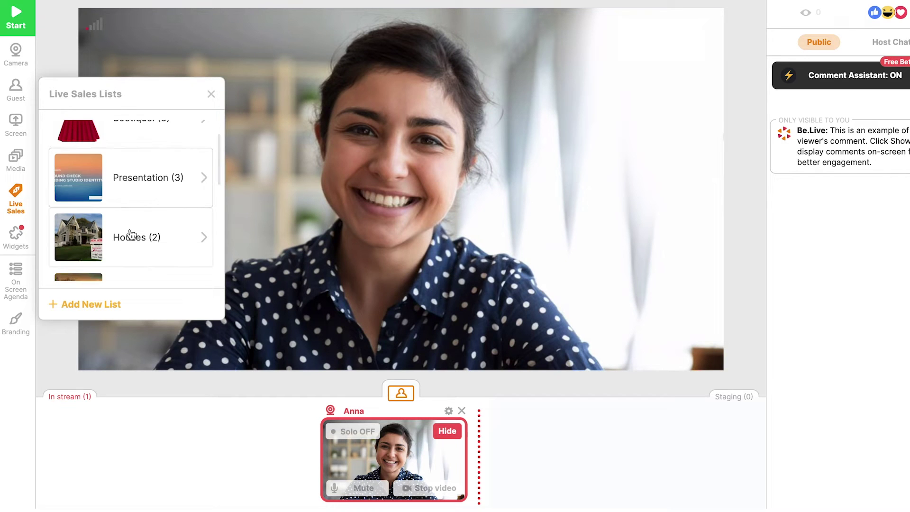
pyautogui.click(205, 237)
pyautogui.scroll(1, 204, 231)
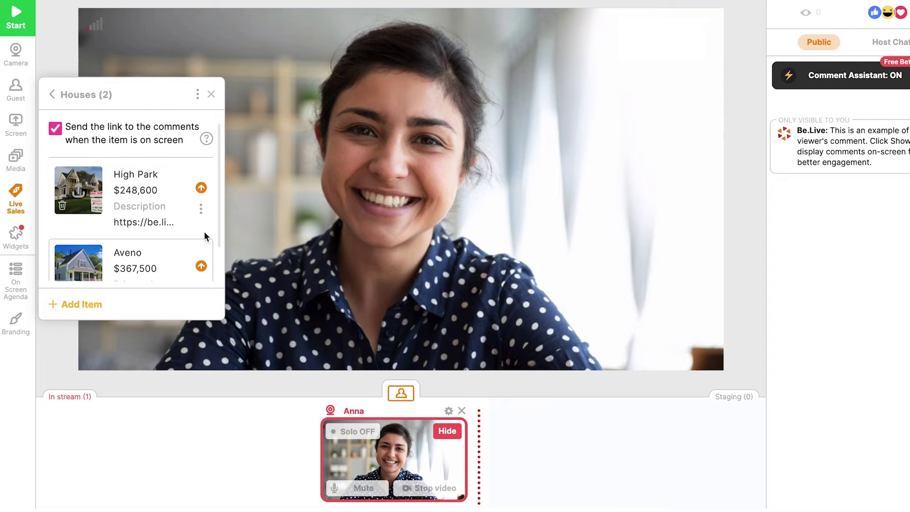
pyautogui.moveTo(207, 141)
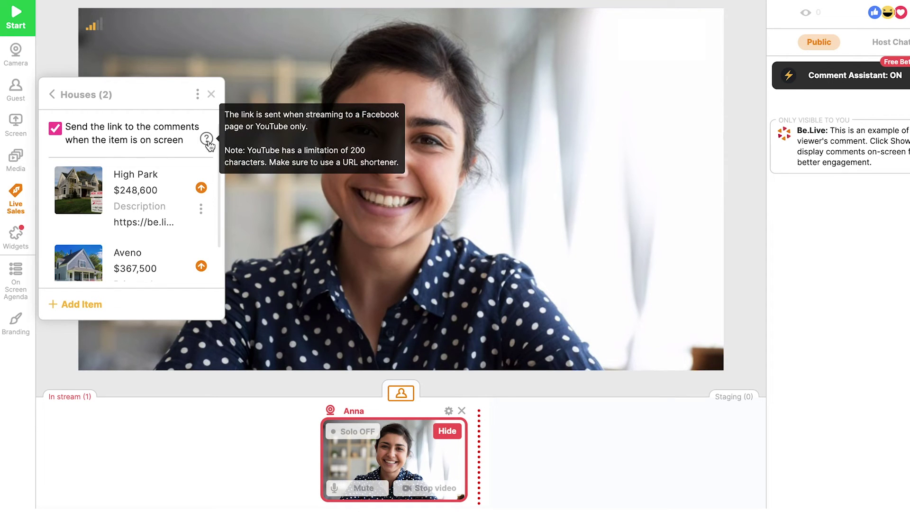
pyautogui.click(202, 188)
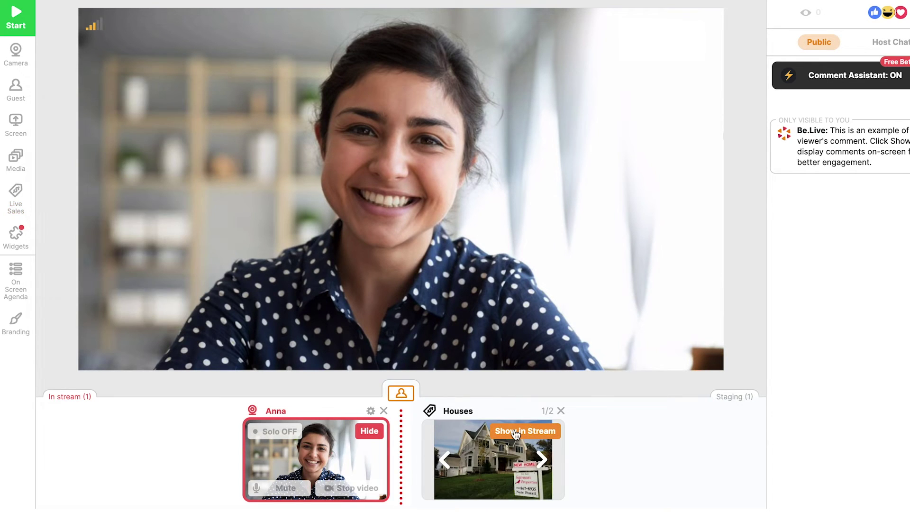
pyautogui.click(515, 432)
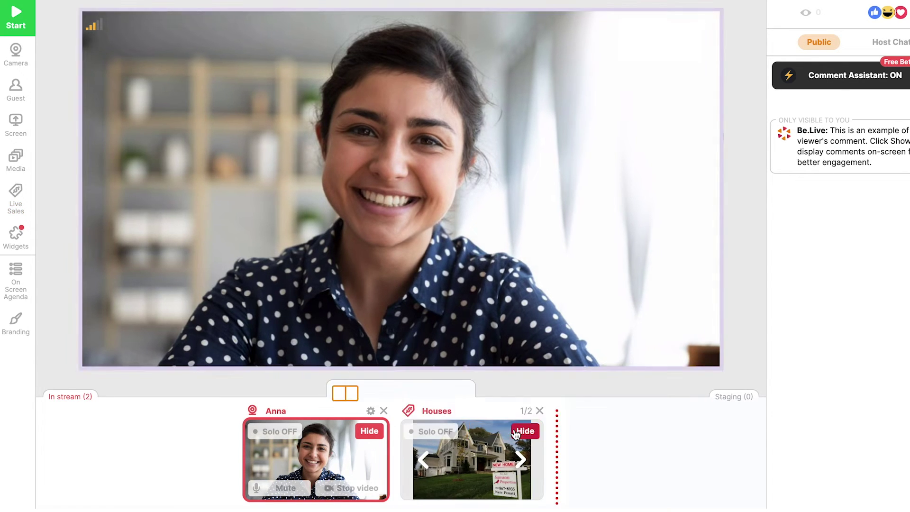
# - Browse from the Aveno card back to High Park, then remove the Houses cards
pyautogui.click(522, 460)
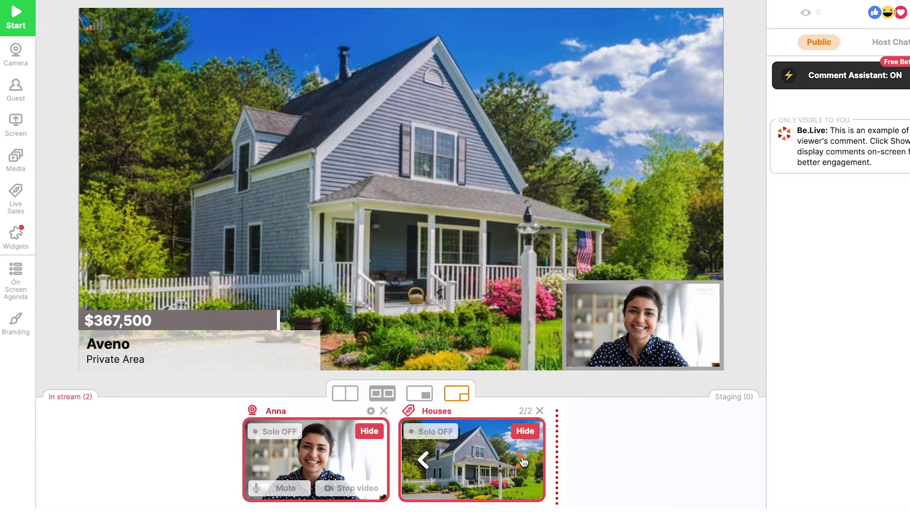
pyautogui.click(522, 460)
pyautogui.click(539, 410)
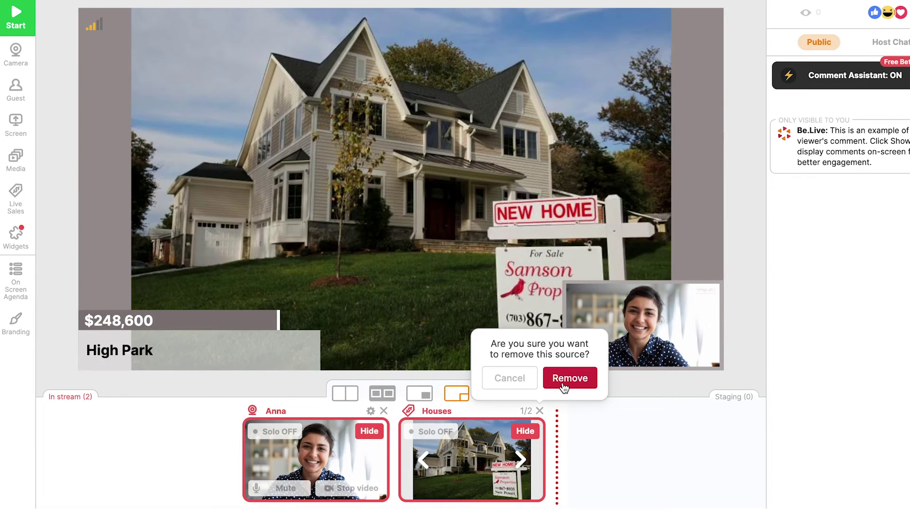
pyautogui.click(569, 378)
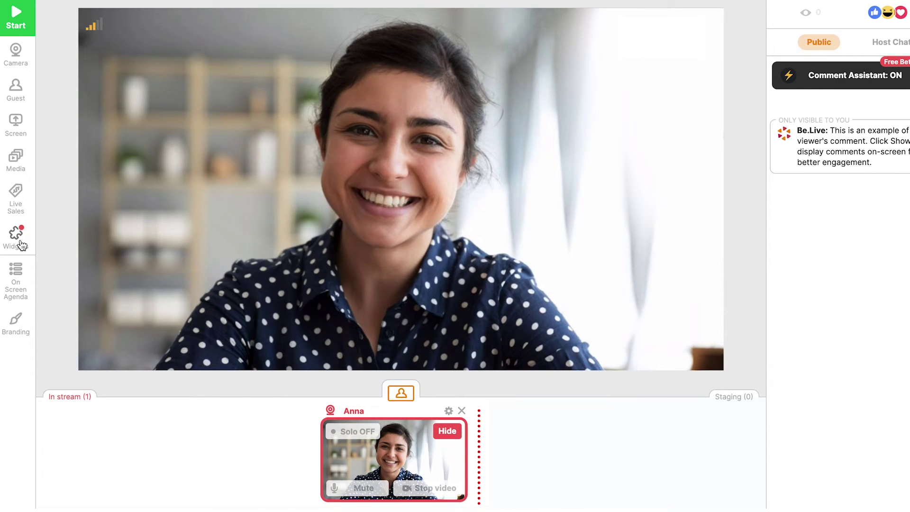
# - Add then remove a Sticky notes widget, add a Countdown widget and start it
pyautogui.click(21, 244)
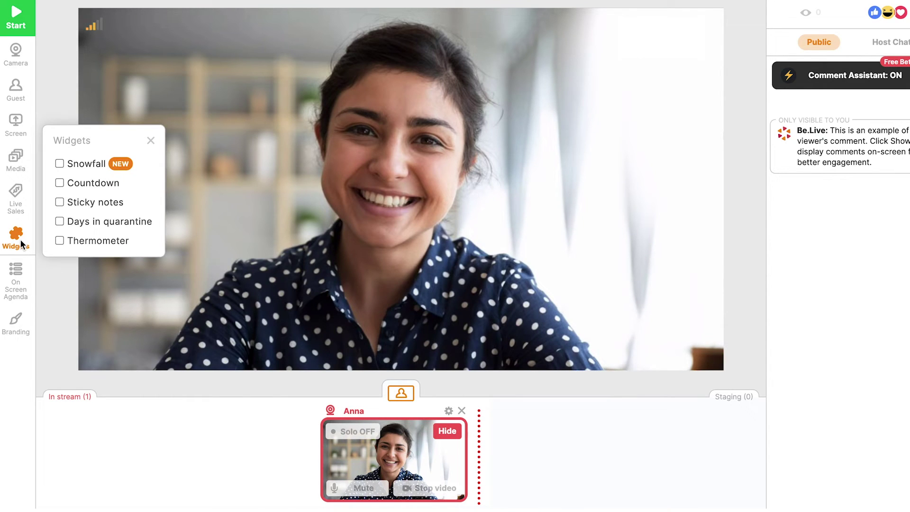
pyautogui.click(60, 202)
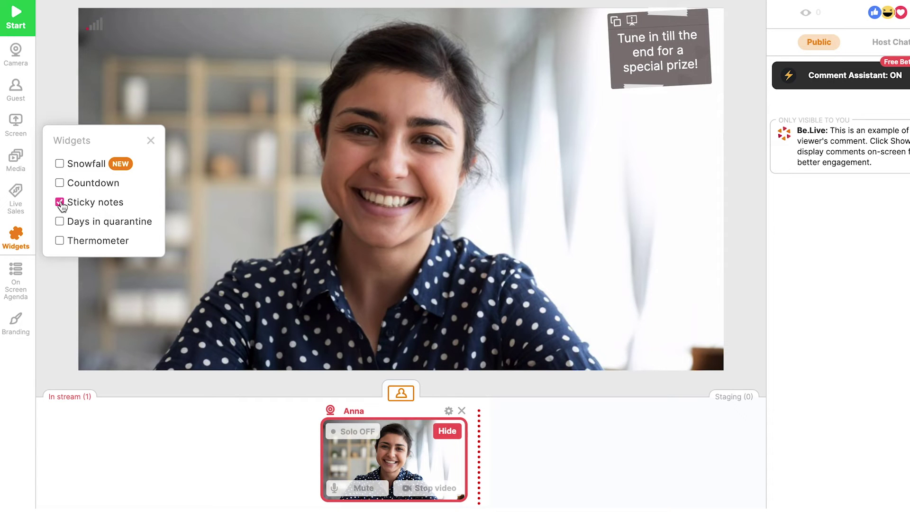
pyautogui.click(59, 202)
pyautogui.click(59, 183)
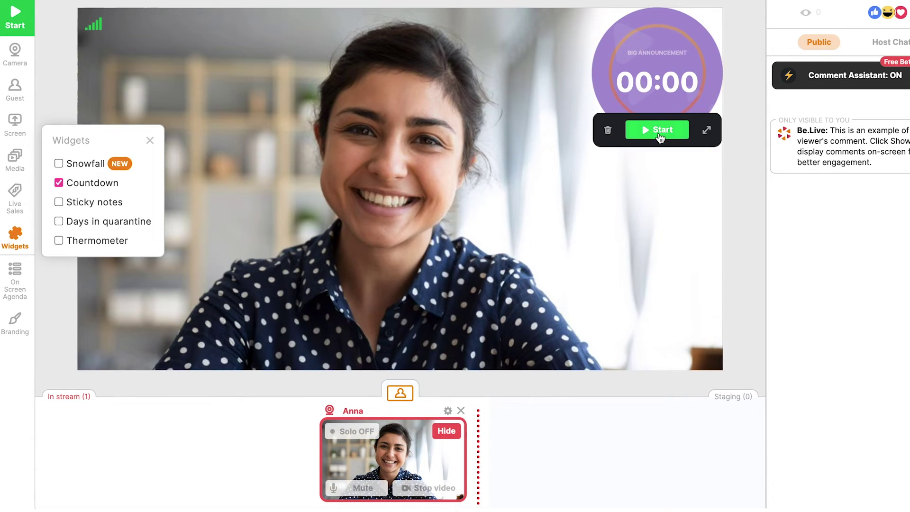
pyautogui.click(660, 137)
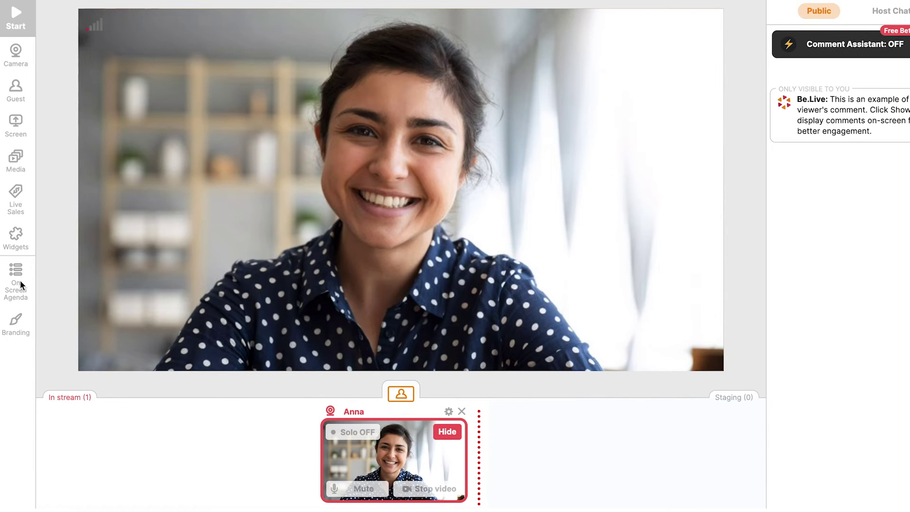
# - Show the 'Got questions?' title and 'Win a giveaway' crawler from the Live Sales [Template] list
pyautogui.click(20, 283)
pyautogui.click(199, 72)
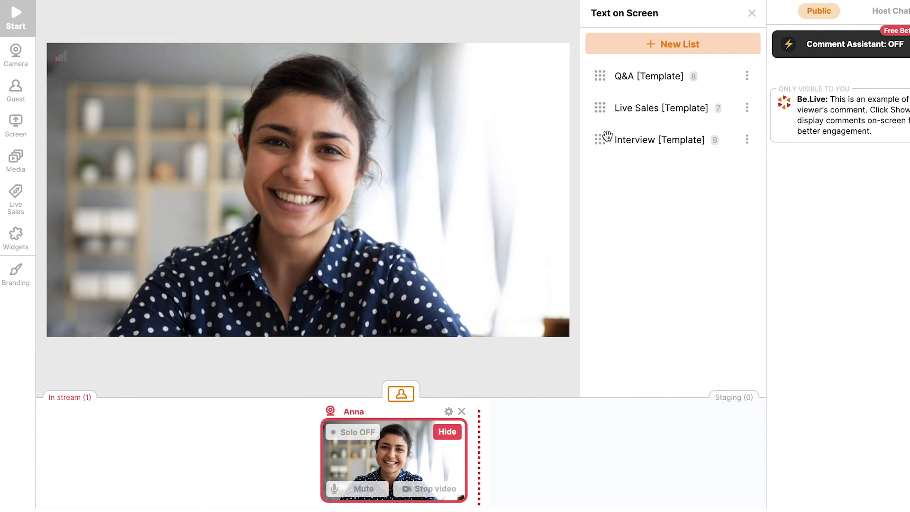
pyautogui.click(682, 107)
pyautogui.scroll(-3, 616, 161)
pyautogui.scroll(-2, 615, 156)
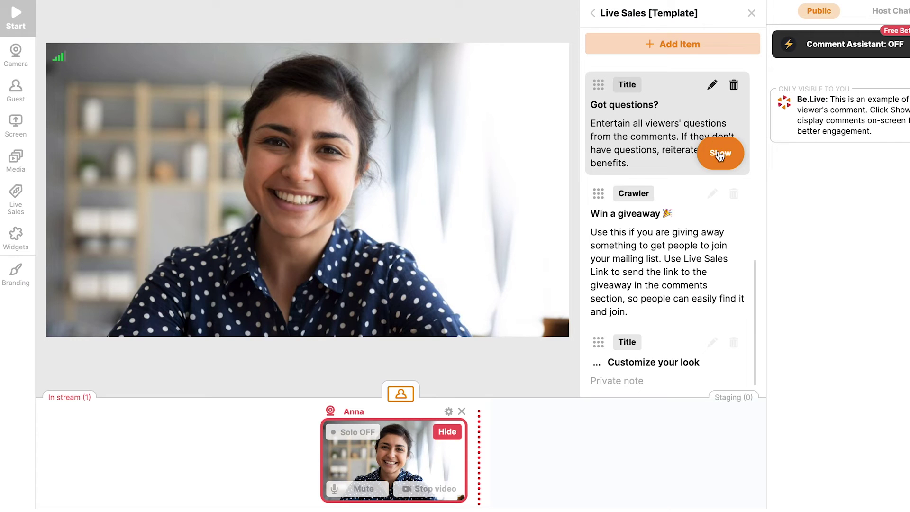
pyautogui.click(719, 154)
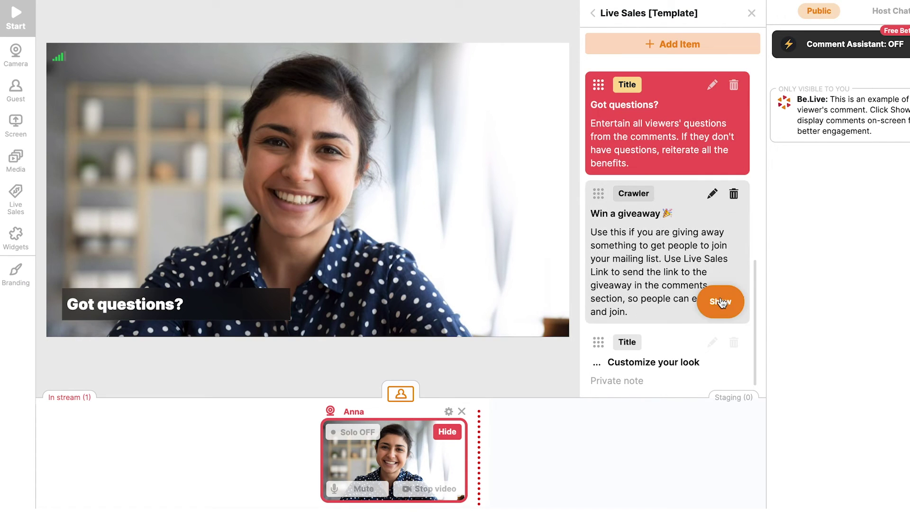
pyautogui.click(721, 302)
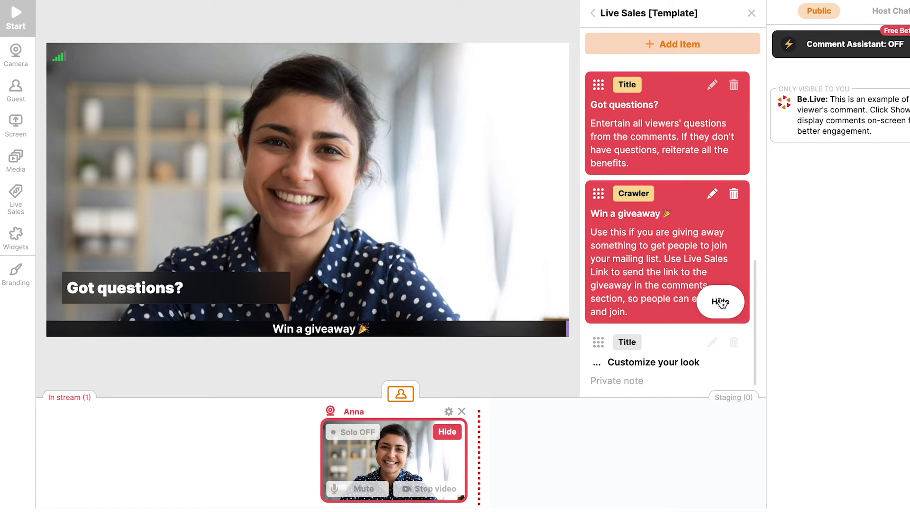
# - Change 'Win a giveaway' to show as Title, update it, then clear it and close the lists
pyautogui.click(713, 194)
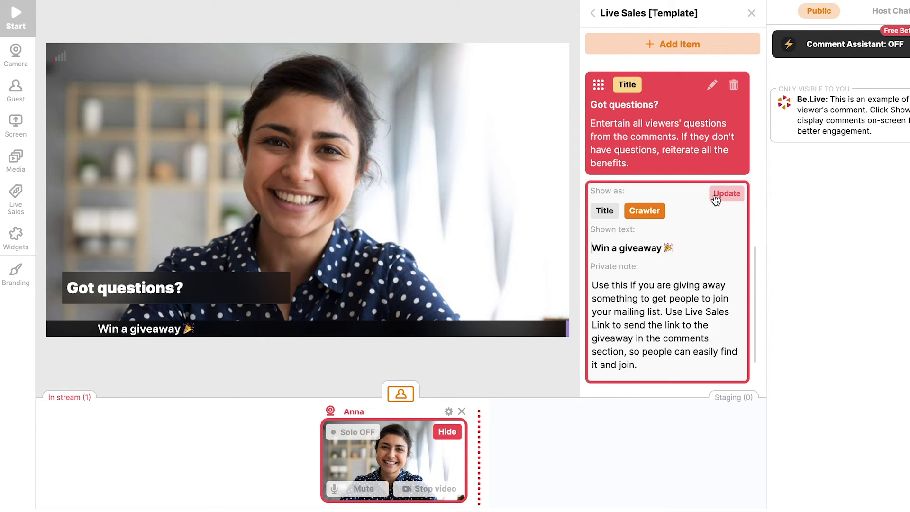
pyautogui.click(601, 216)
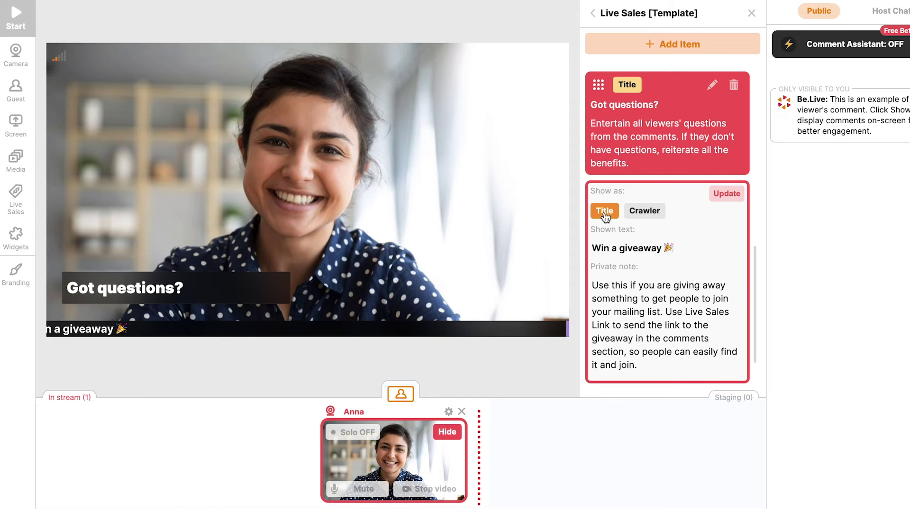
pyautogui.click(730, 197)
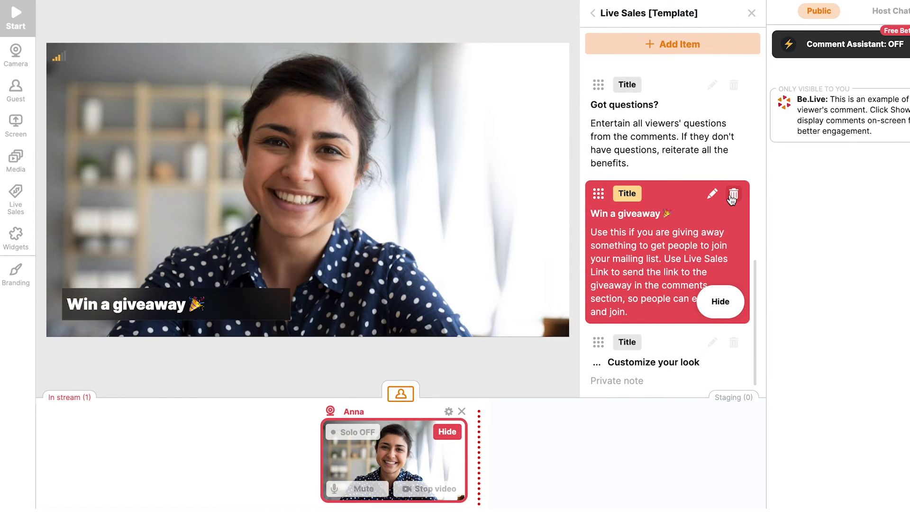
pyautogui.click(593, 13)
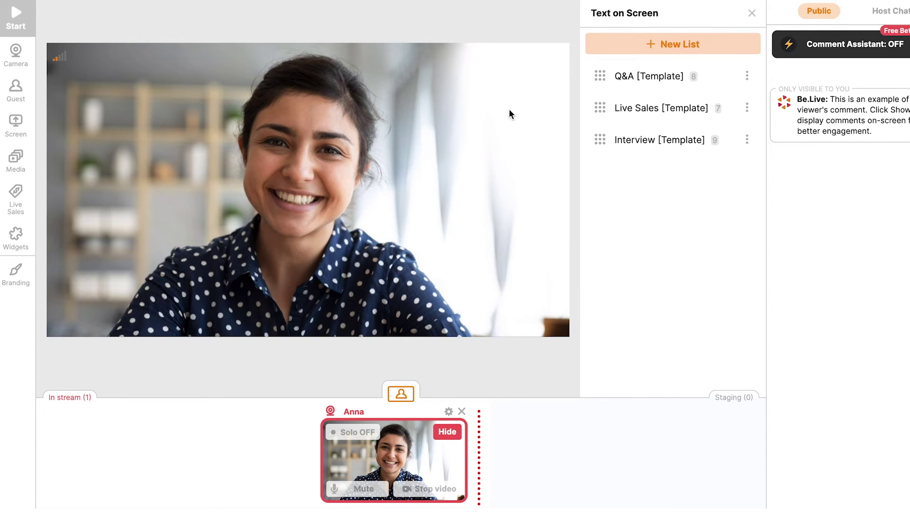
pyautogui.click(751, 13)
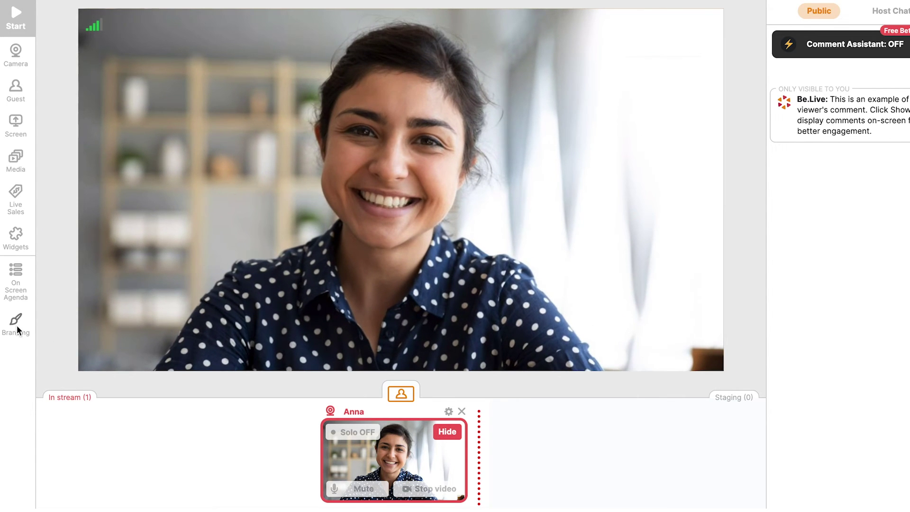
# - Apply the purple neon border overlay to the stream
pyautogui.click(16, 326)
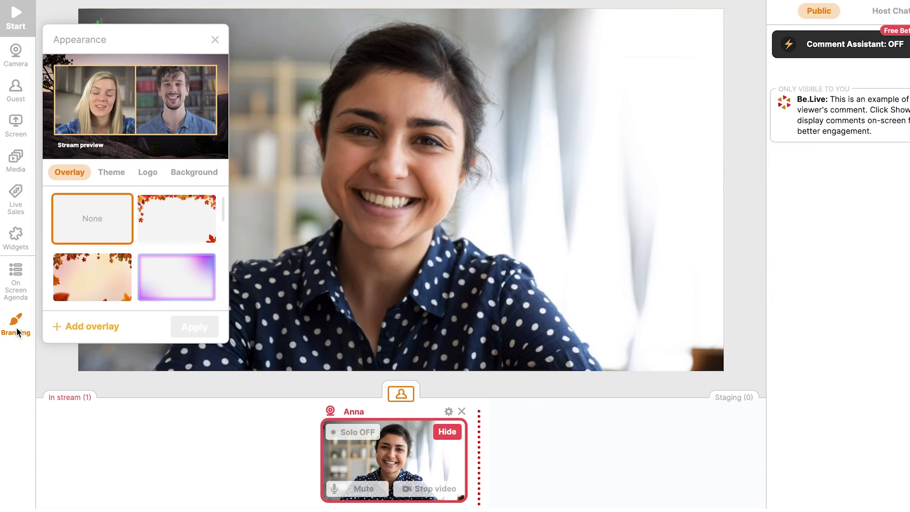
pyautogui.scroll(-2, 171, 273)
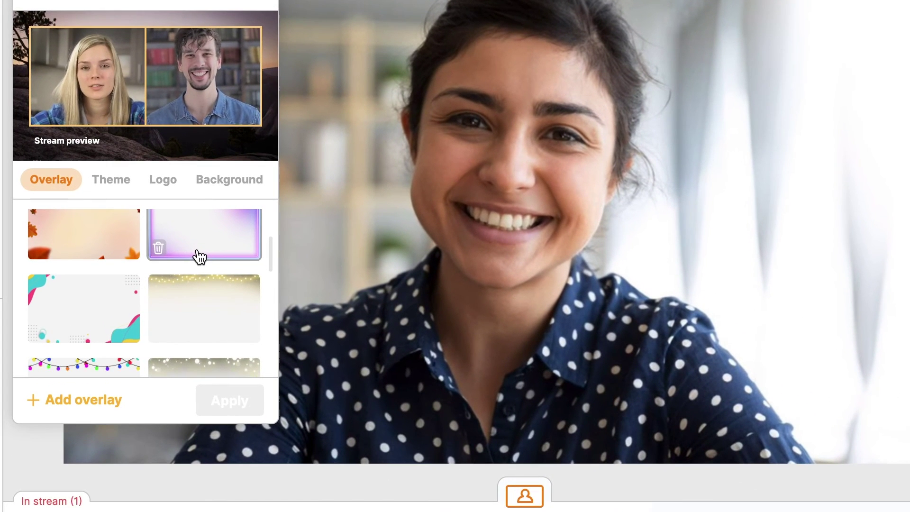
pyautogui.click(197, 256)
pyautogui.click(218, 402)
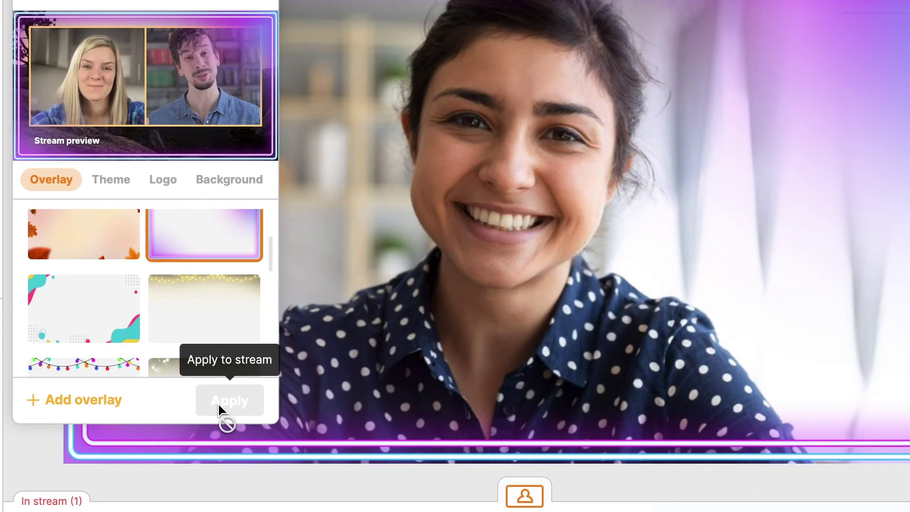
# - Browse the themes, preview the triangle logo, then set the logo to None
pyautogui.scroll(2, 150, 280)
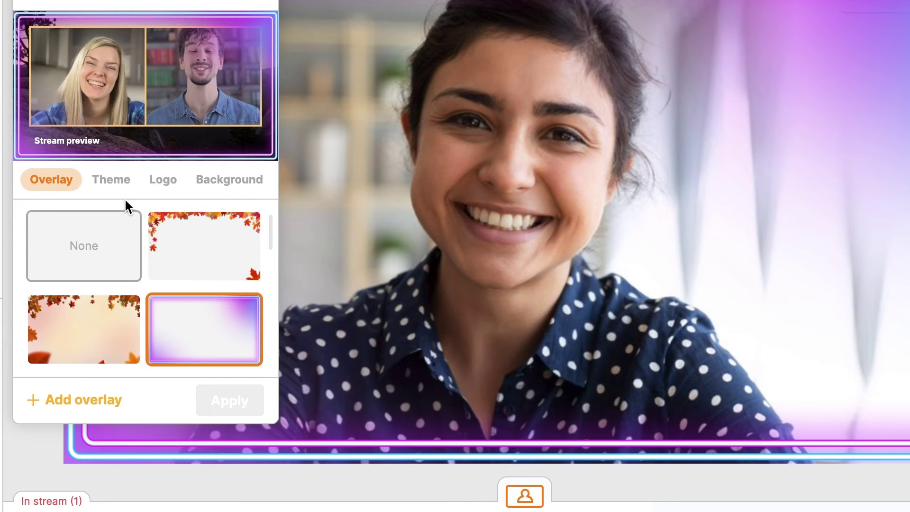
pyautogui.click(113, 180)
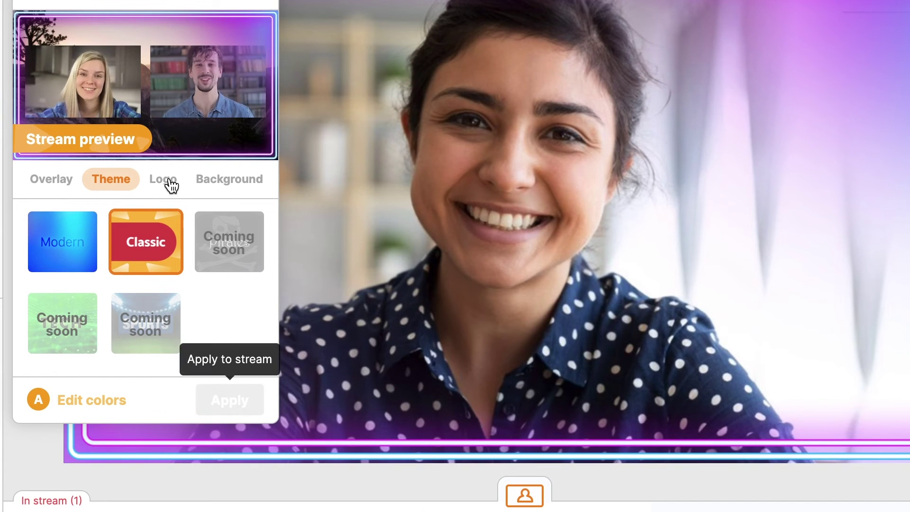
pyautogui.click(169, 179)
pyautogui.click(218, 266)
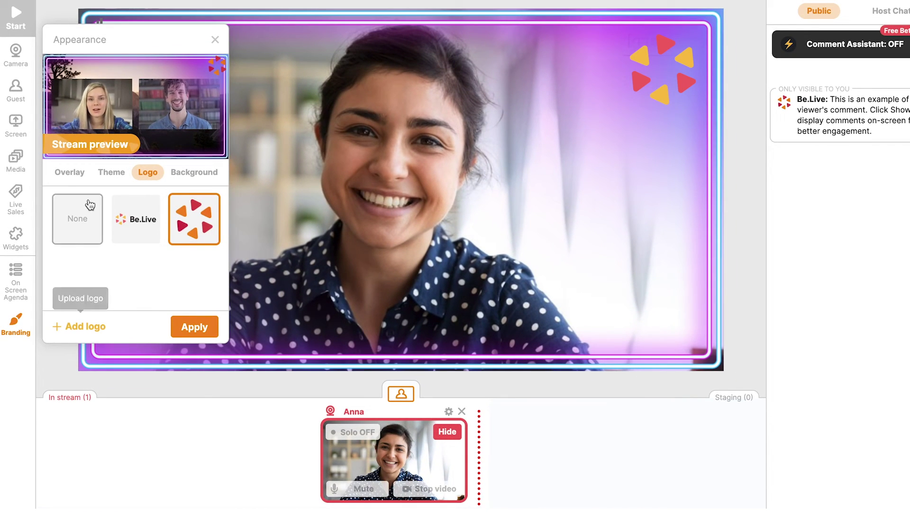
pyautogui.click(90, 214)
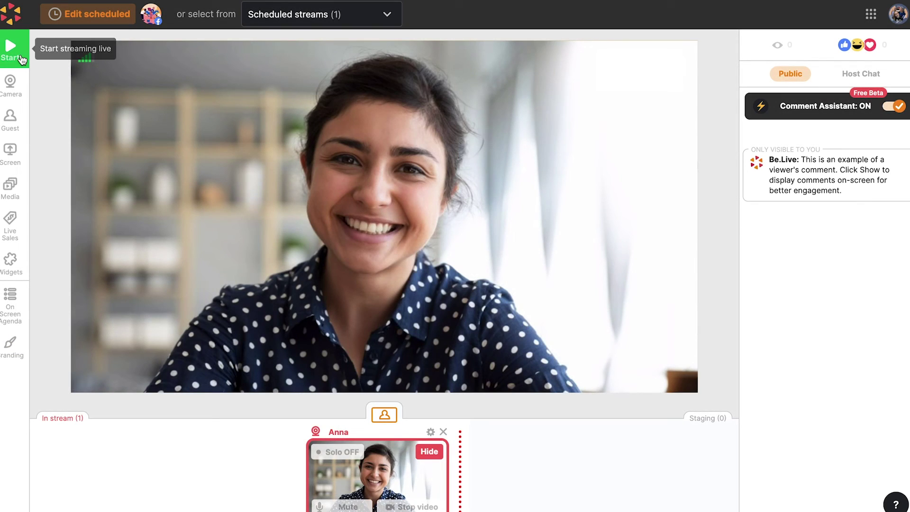
# - Go live, show the example viewer comment on screen, and start a Host Chat message
pyautogui.click(21, 57)
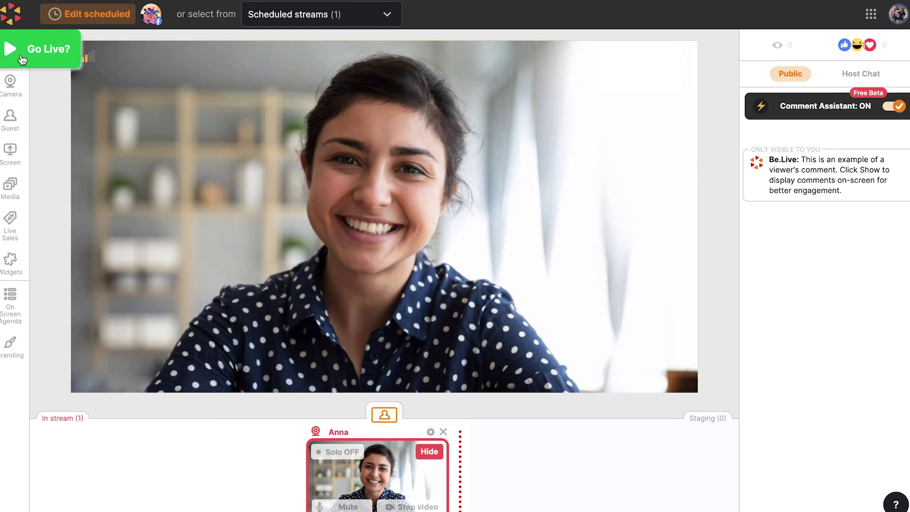
pyautogui.click(21, 55)
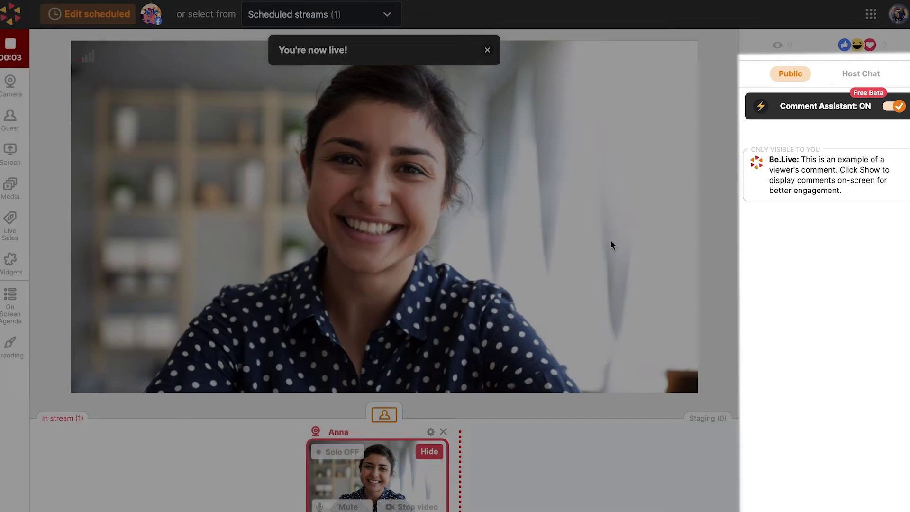
pyautogui.moveTo(893, 165)
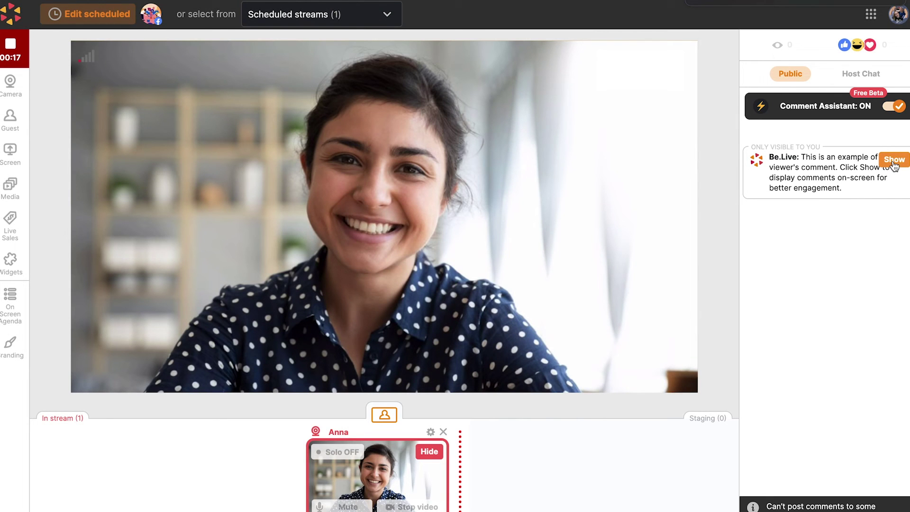
pyautogui.click(893, 161)
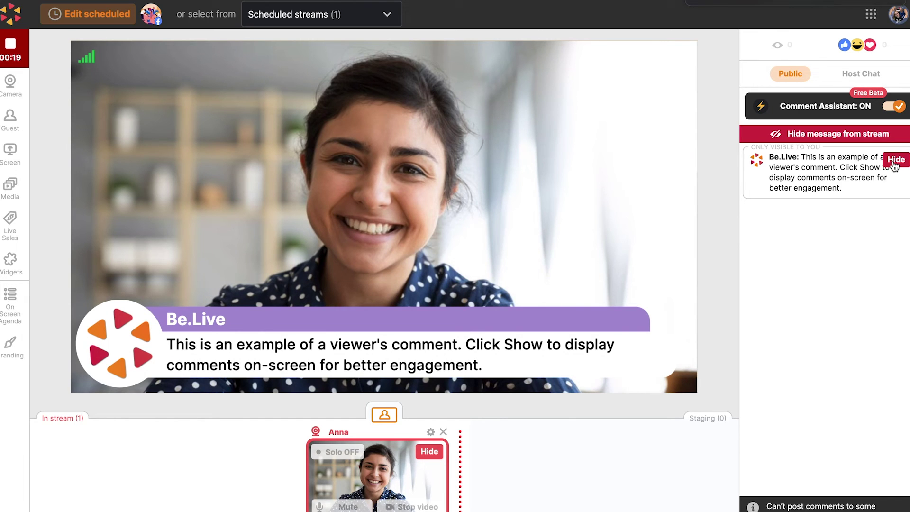
pyautogui.click(860, 73)
pyautogui.click(807, 476)
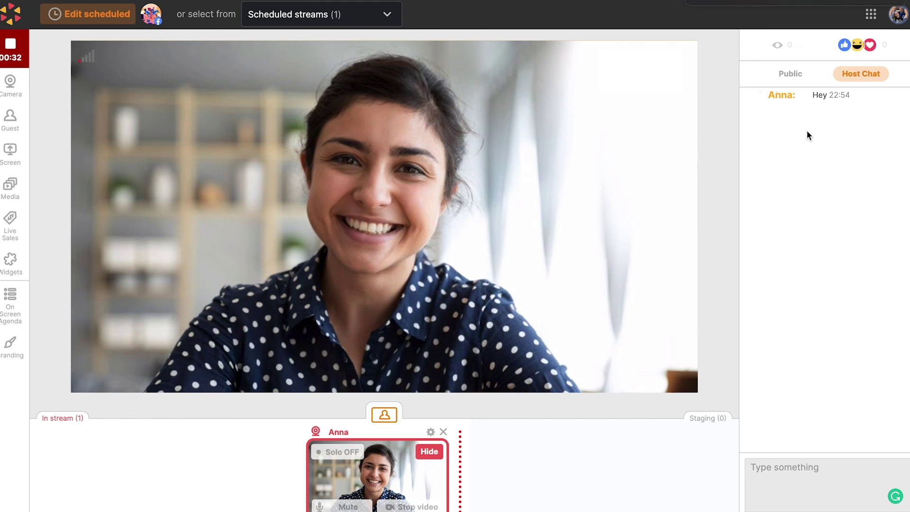
# - Return to public comments, stop the live stream, and open My Streams from the profile menu
pyautogui.click(780, 79)
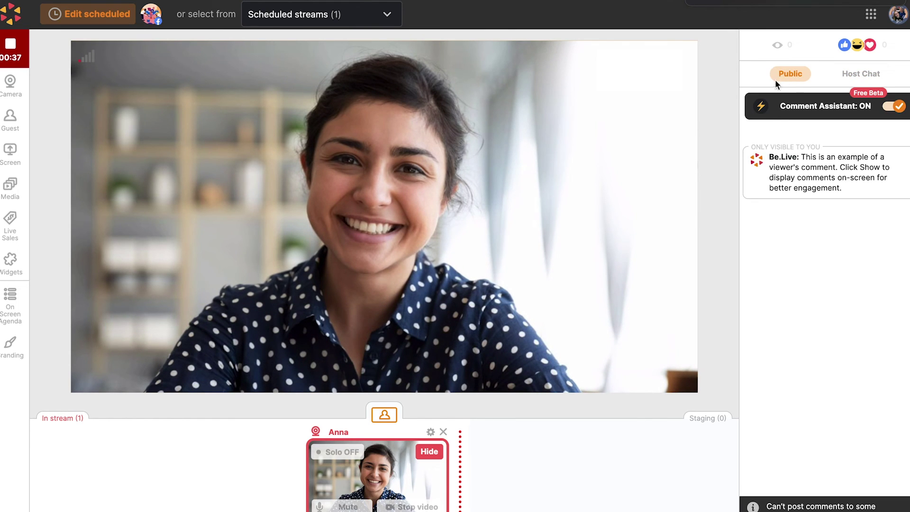
pyautogui.click(19, 56)
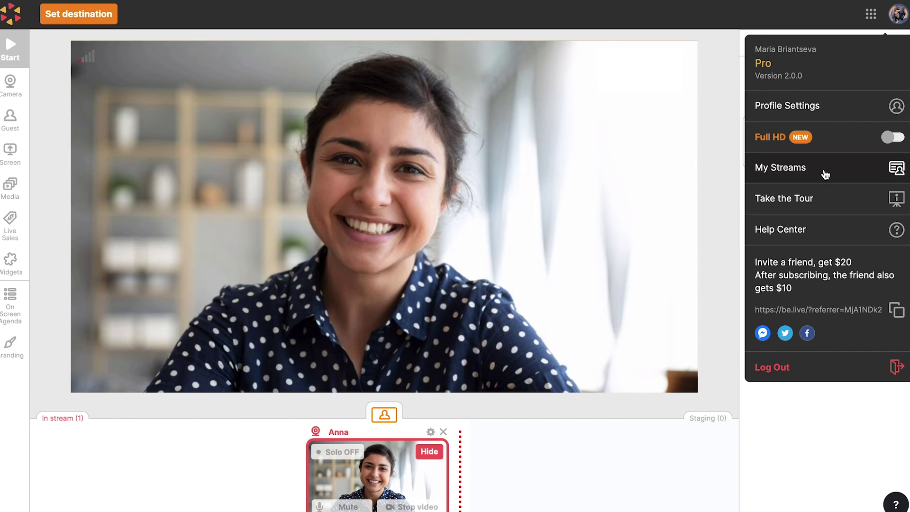
pyautogui.click(824, 173)
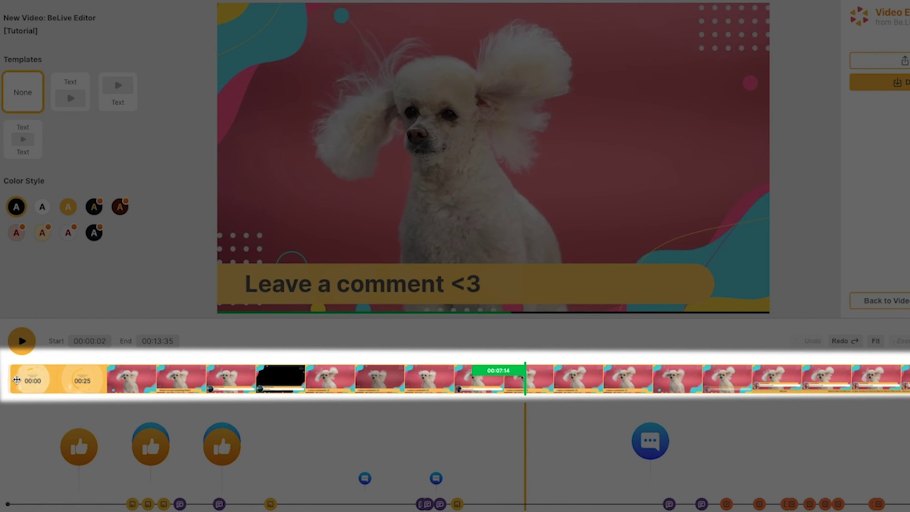
# - Trim the intro so the video starts at 00:01:18
pyautogui.moveTo(16, 380); pyautogui.dragTo(105, 379)
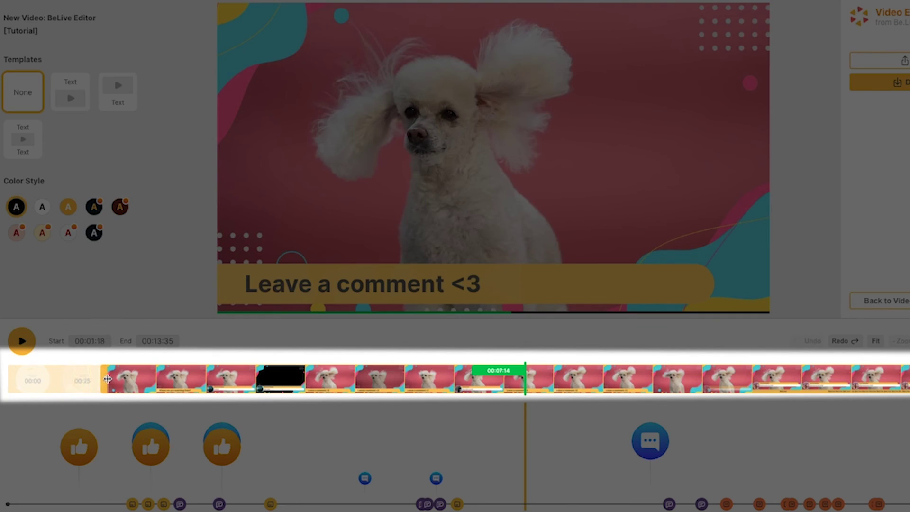